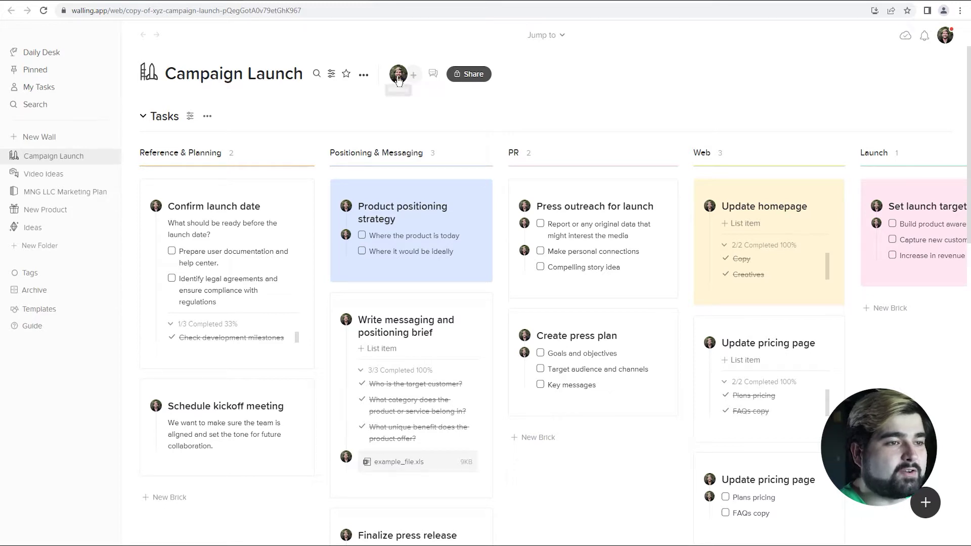
- Invite three colleagues by e-mail address to the Campaign Launch wall, each with Can edit access
left_click(414, 76)
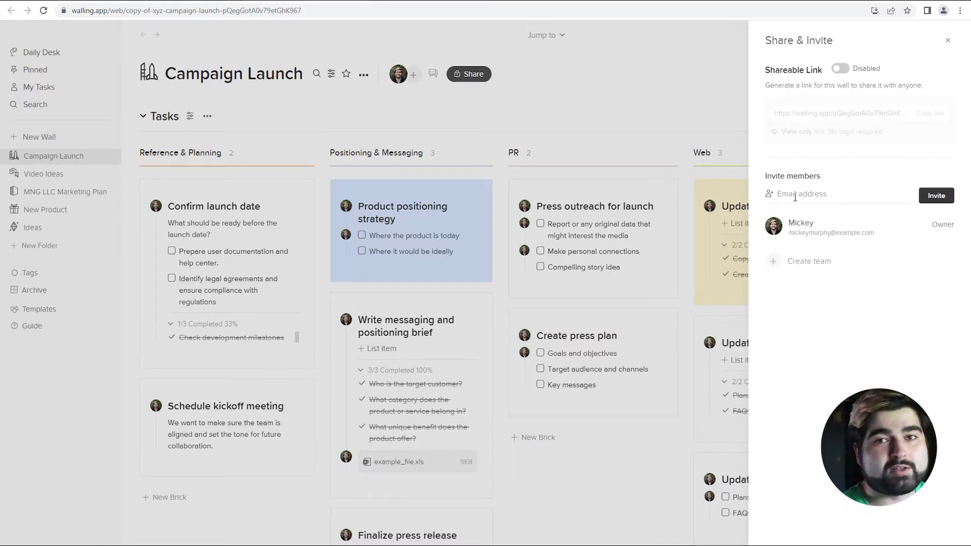
type("stacey@example.com")
left_click(951, 201)
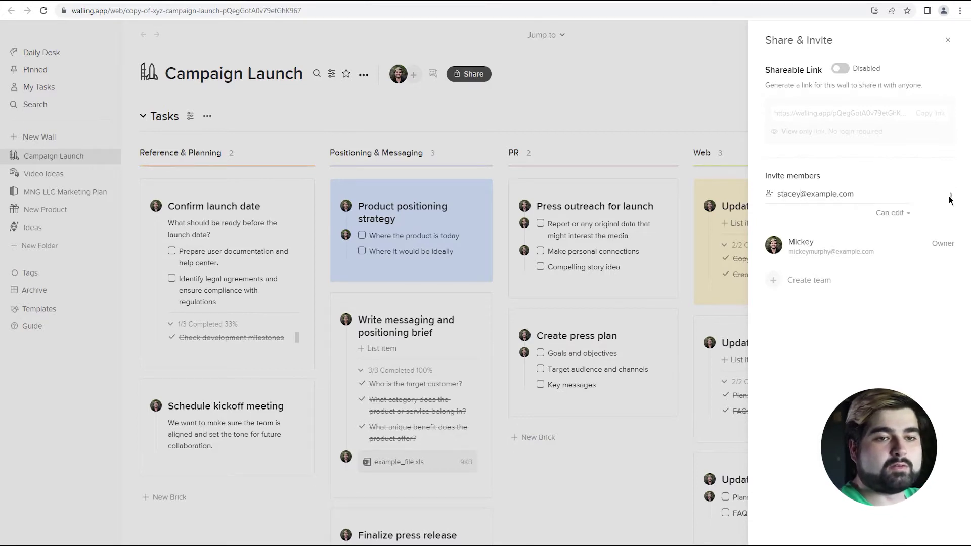
left_click(792, 195)
type("arthur@example.com")
key("Return")
type("diana@example.com")
key("Return")
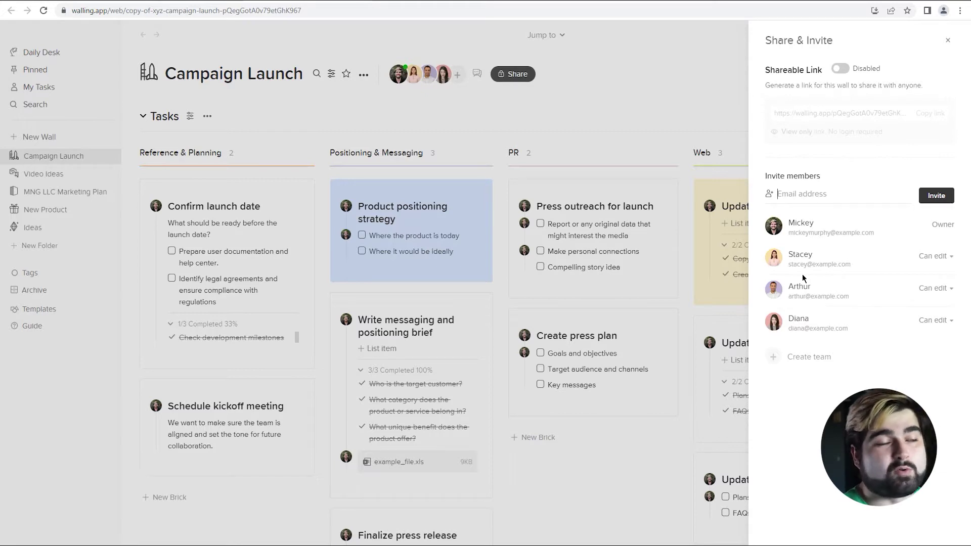
- Review a member's Can edit permission options and dismiss them without changing any roles
left_click(950, 259)
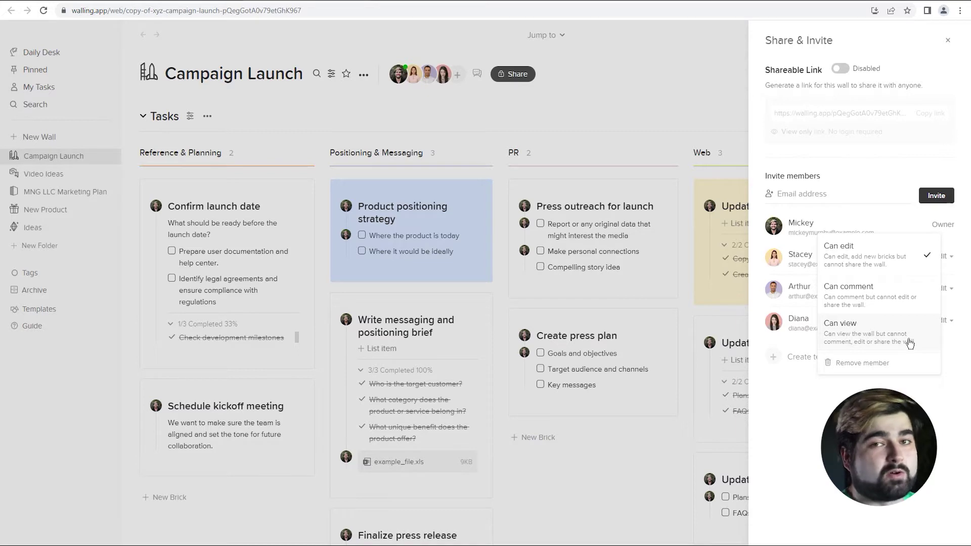
left_click(651, 122)
left_click(652, 124)
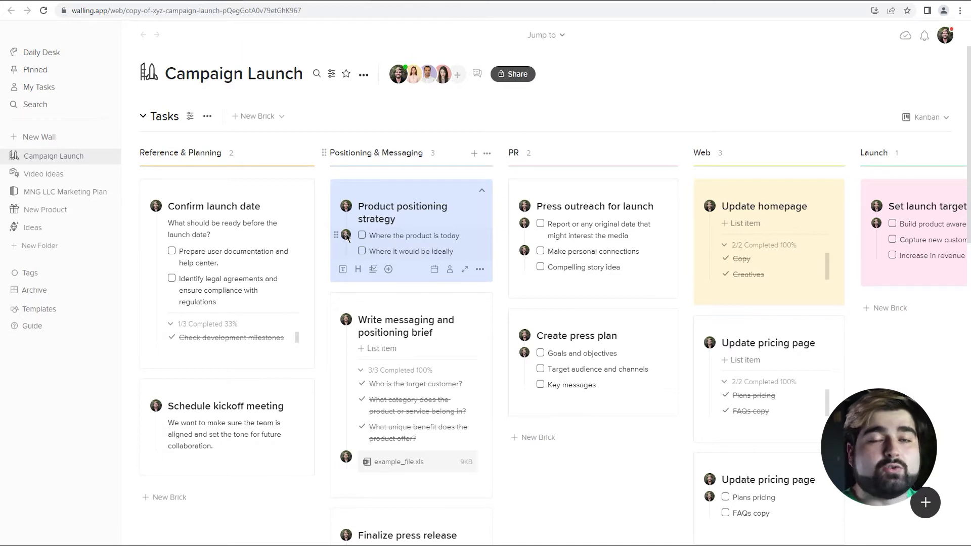
left_click(480, 270)
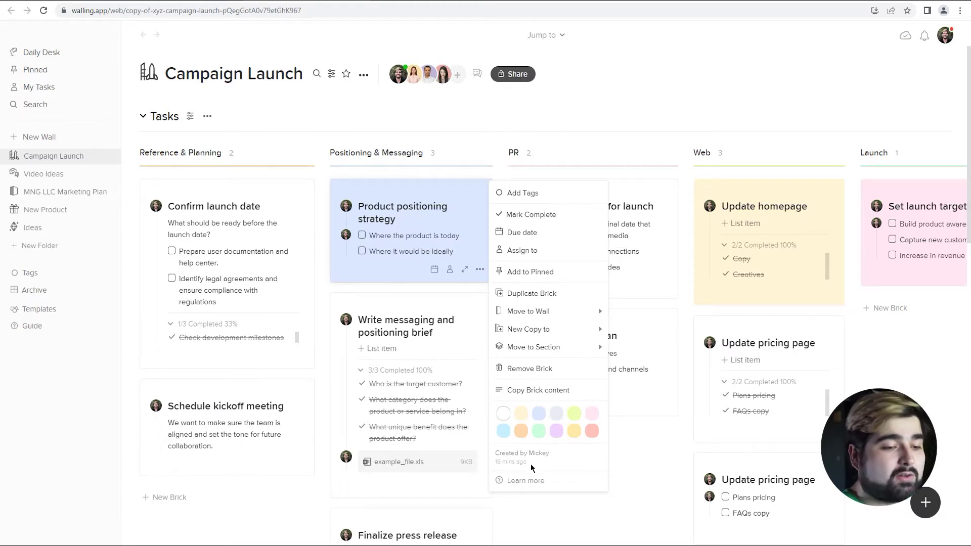
left_click(468, 287)
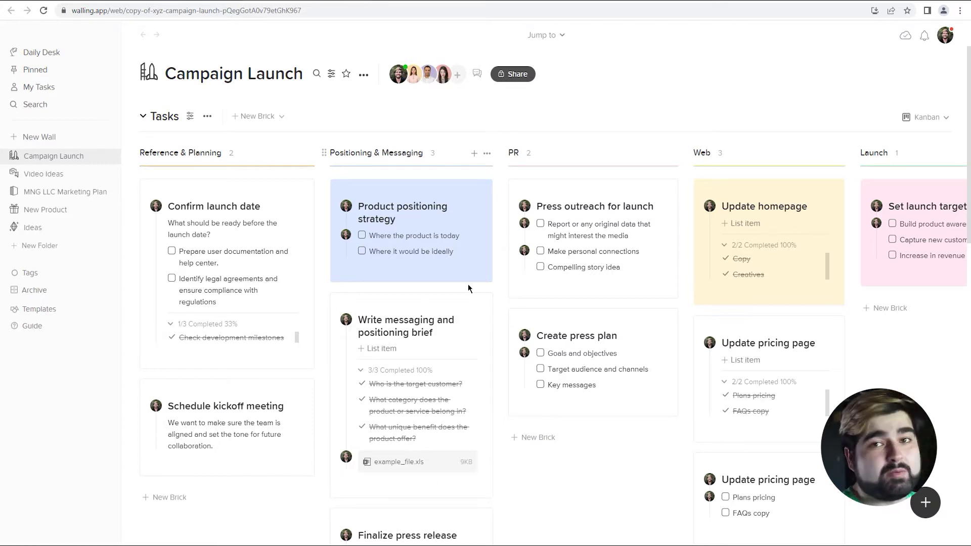
- Assign Product positioning strategy to an invited teammate and to yourself (Me)
mouse_move(450, 273)
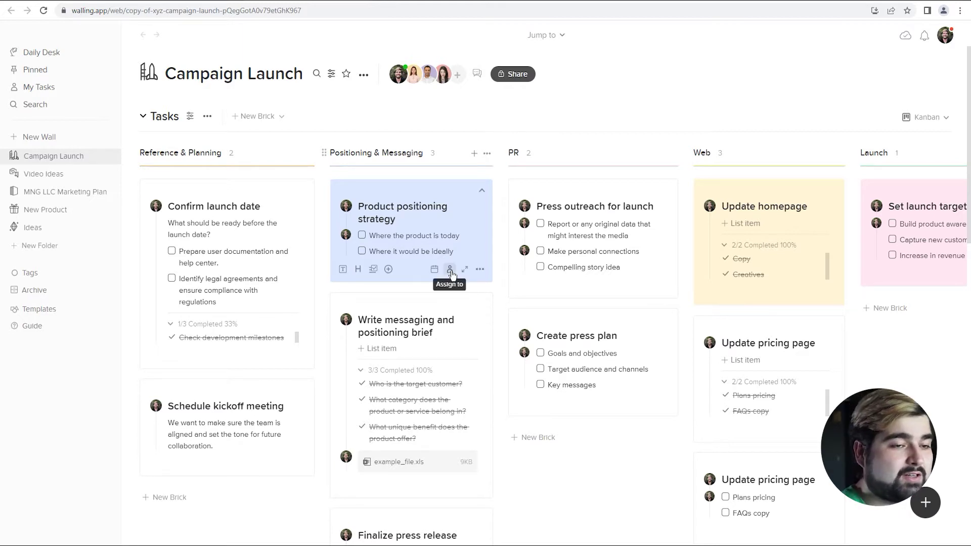
left_click(450, 270)
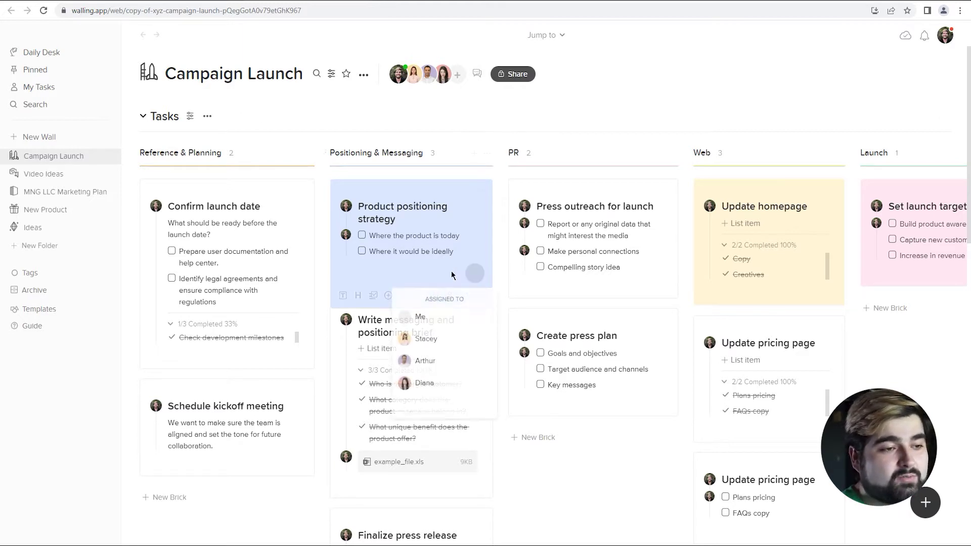
left_click(435, 339)
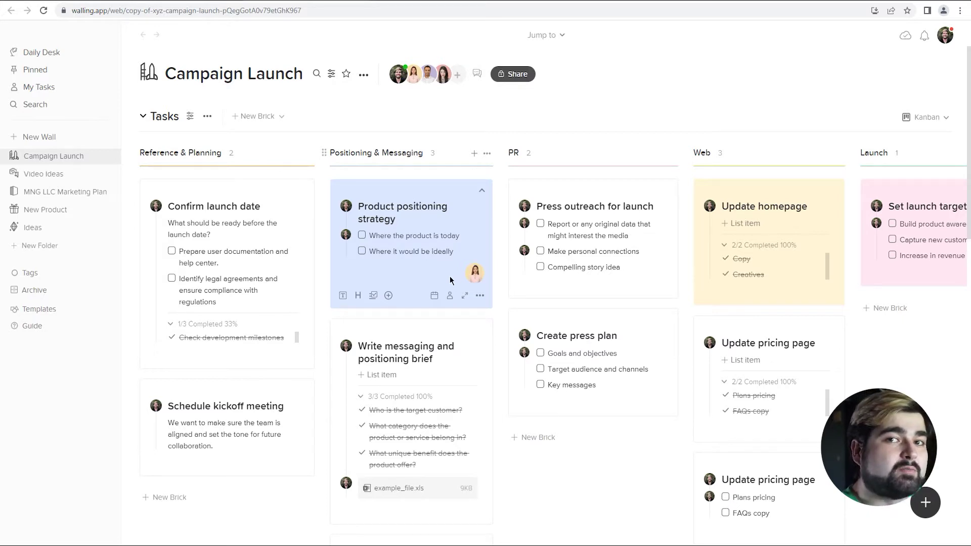
left_click(450, 296)
left_click(424, 340)
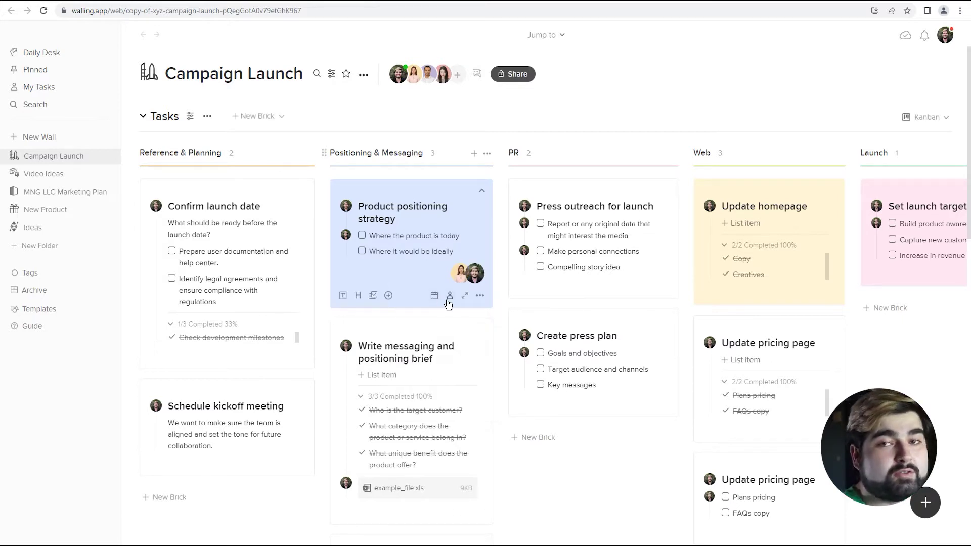
left_click(448, 298)
left_click(453, 318)
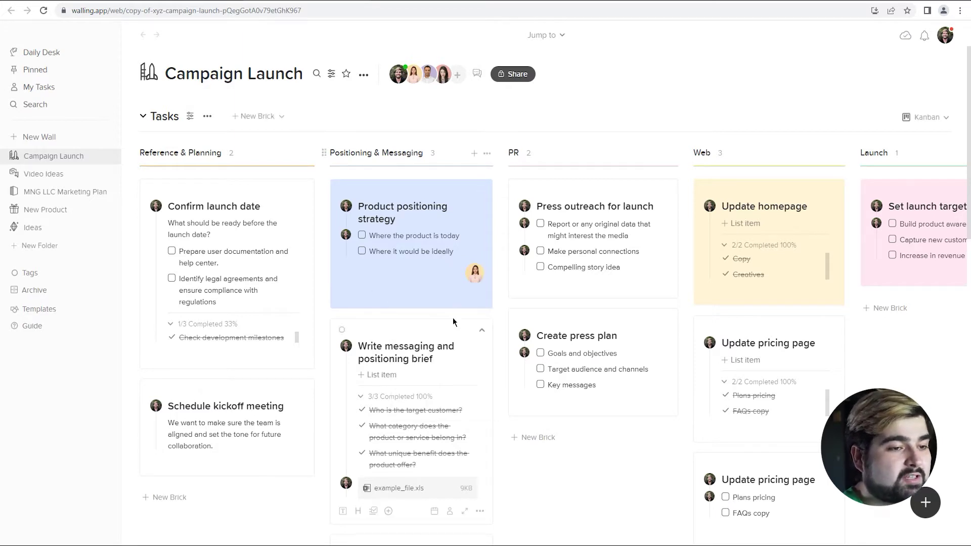
left_click(450, 297)
left_click(449, 335)
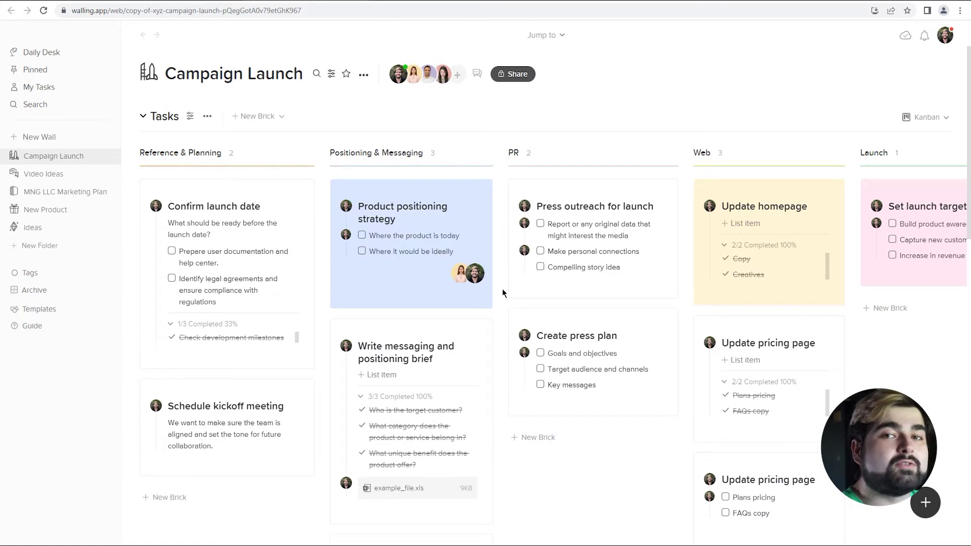
- Open My Tasks from the sidebar to view the tasks assigned to you
left_click(46, 91)
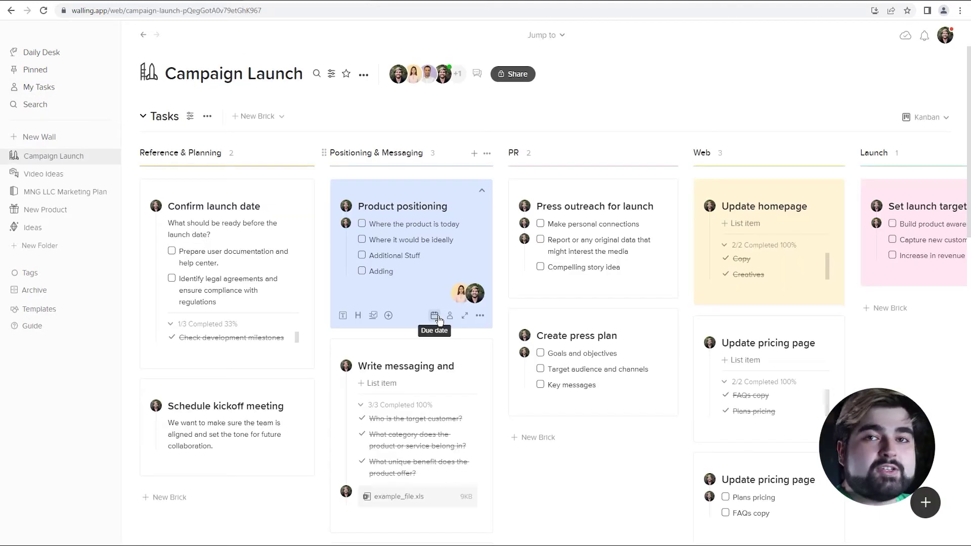
- Set Product positioning due 28 July 2022 at 9:00 AM, with a reminder and the teammate included
left_click(435, 316)
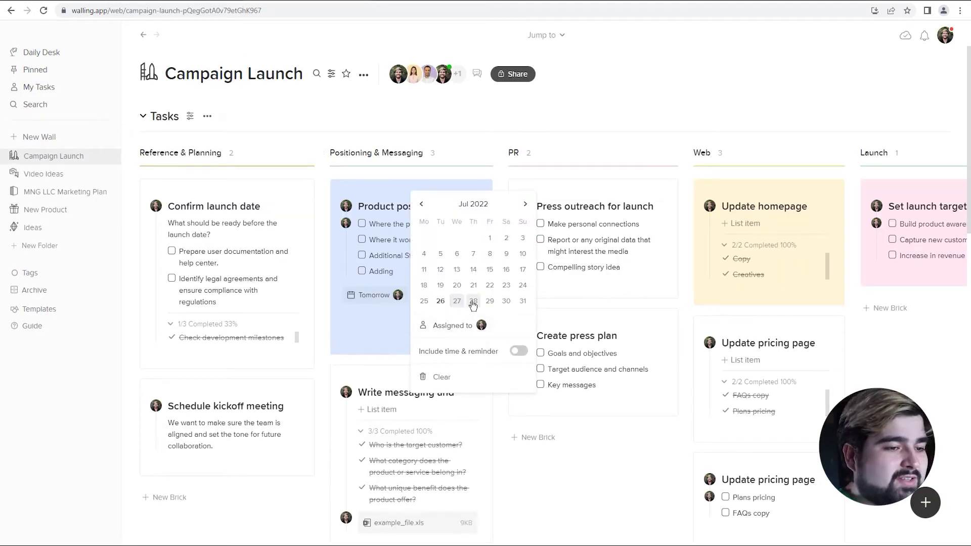
left_click(473, 302)
left_click(519, 351)
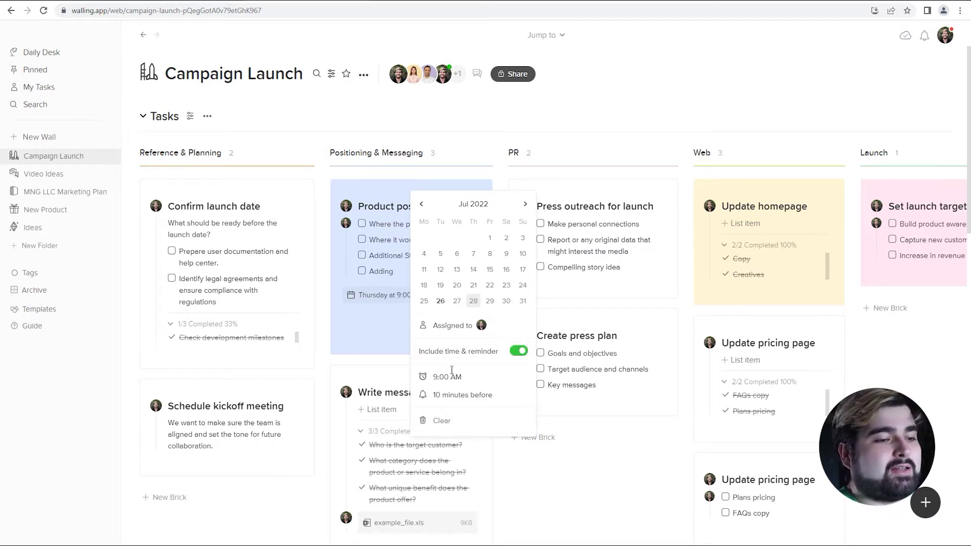
left_click(471, 329)
left_click(460, 270)
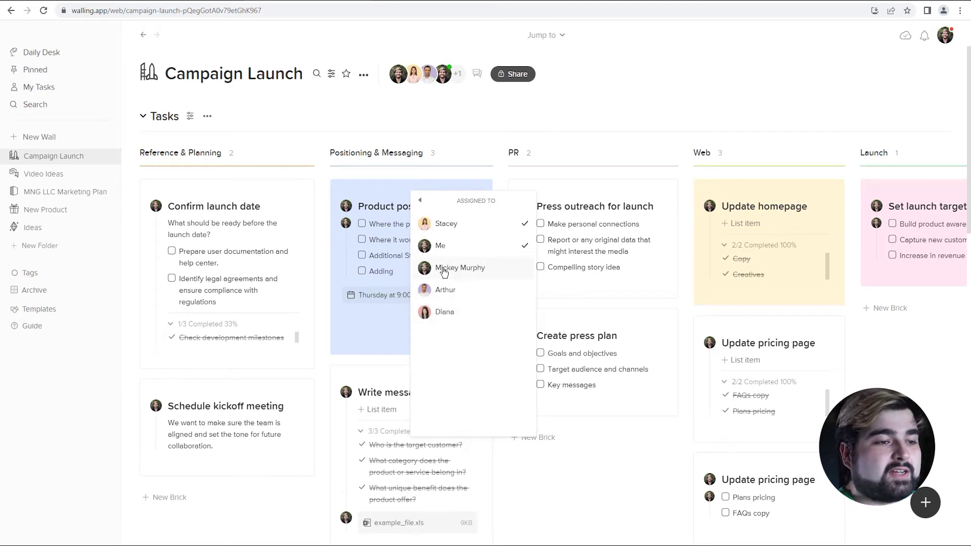
left_click(420, 201)
left_click(404, 324)
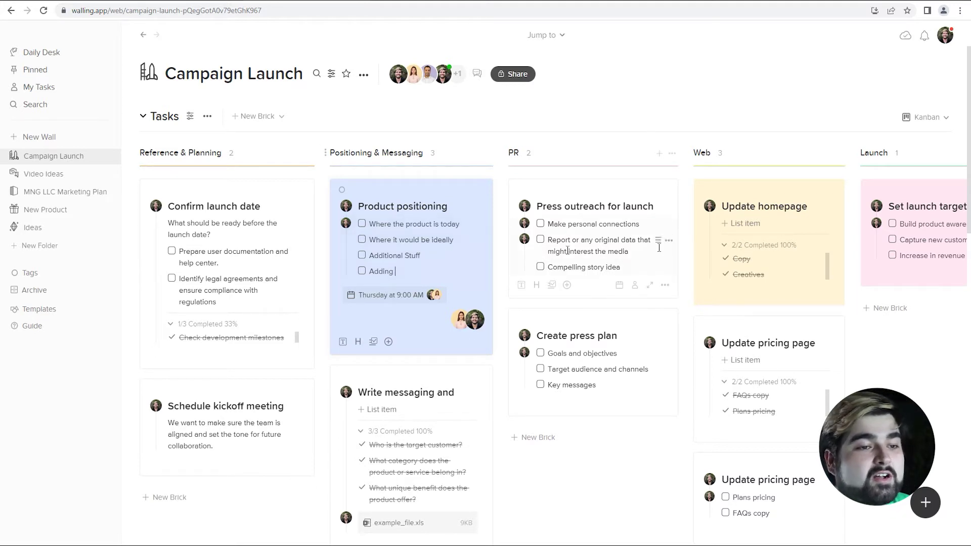
- Post the comment 'Story Idea' on the Compelling story idea task
left_click(668, 270)
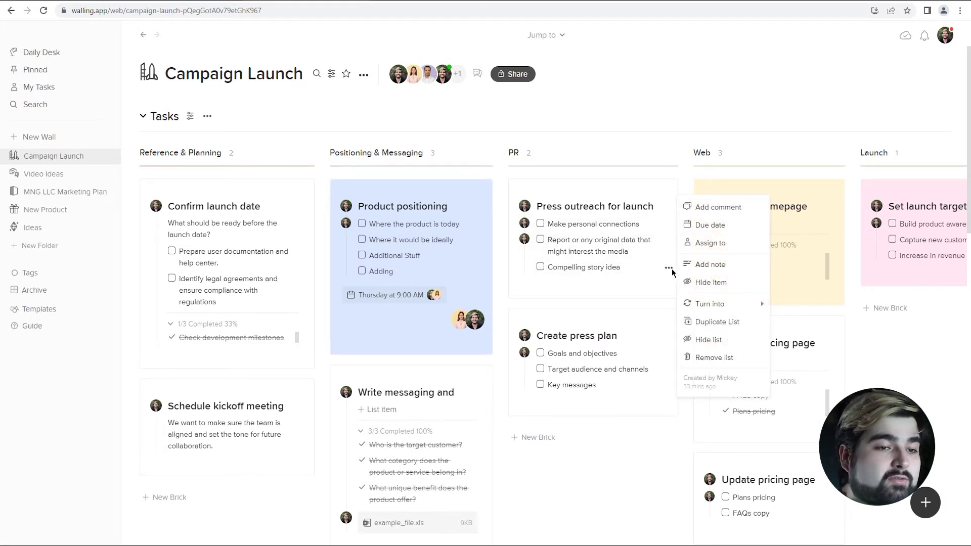
left_click(708, 208)
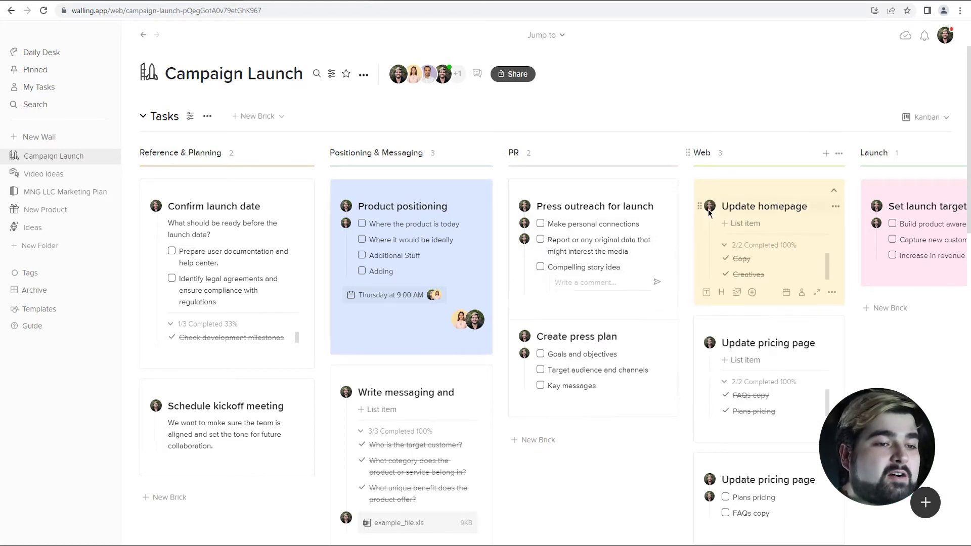
type("Story")
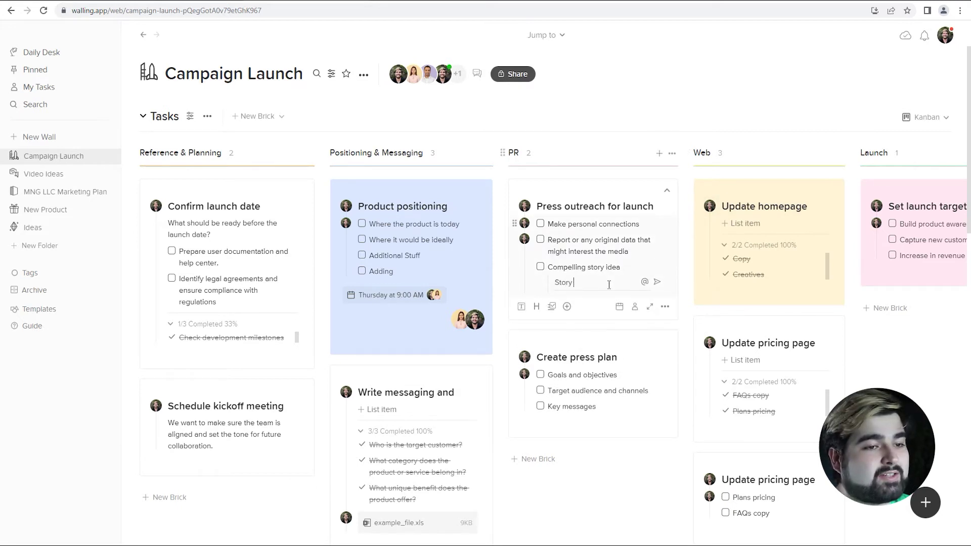
type(" Idea")
key("Return")
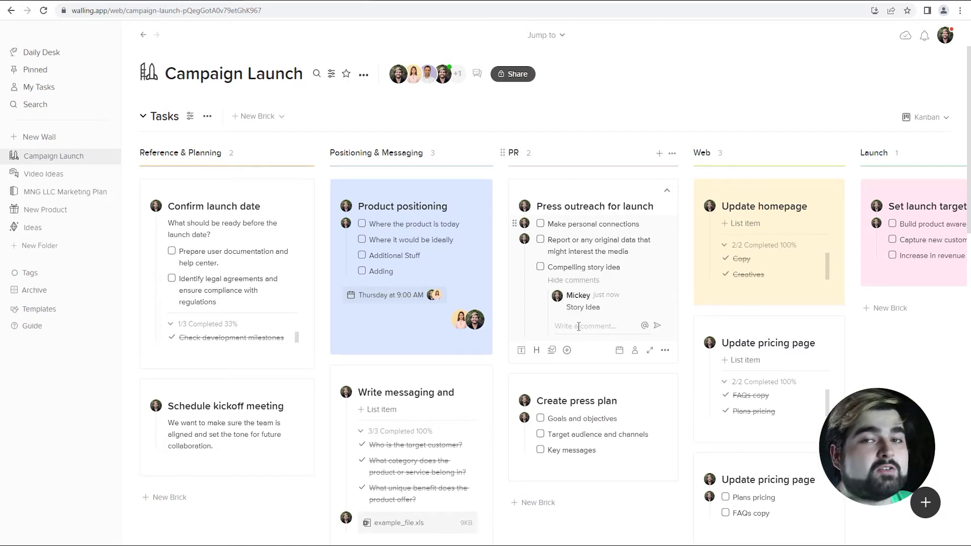
- Post a second comment mentioning a teammate: 'we should brainstorm'
left_click(645, 326)
left_click(602, 344)
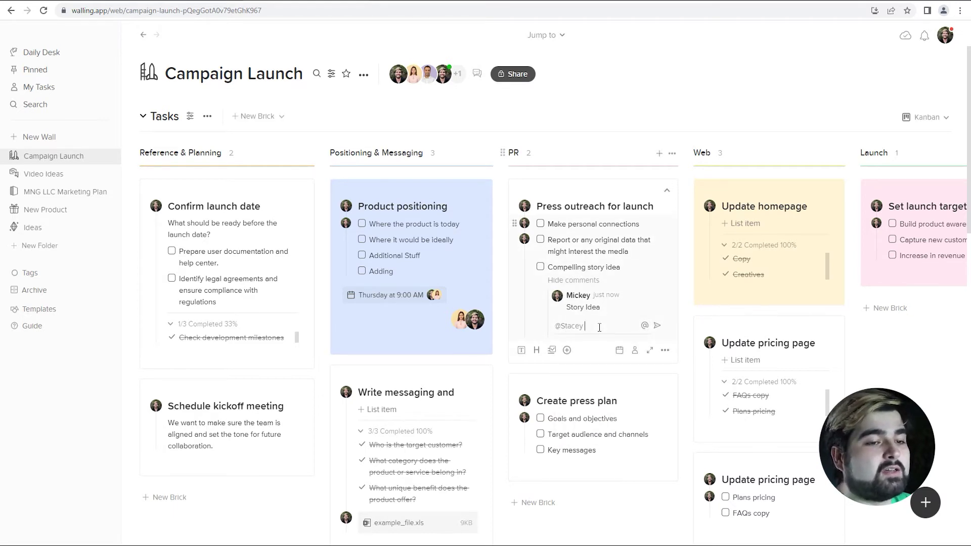
type("we should b")
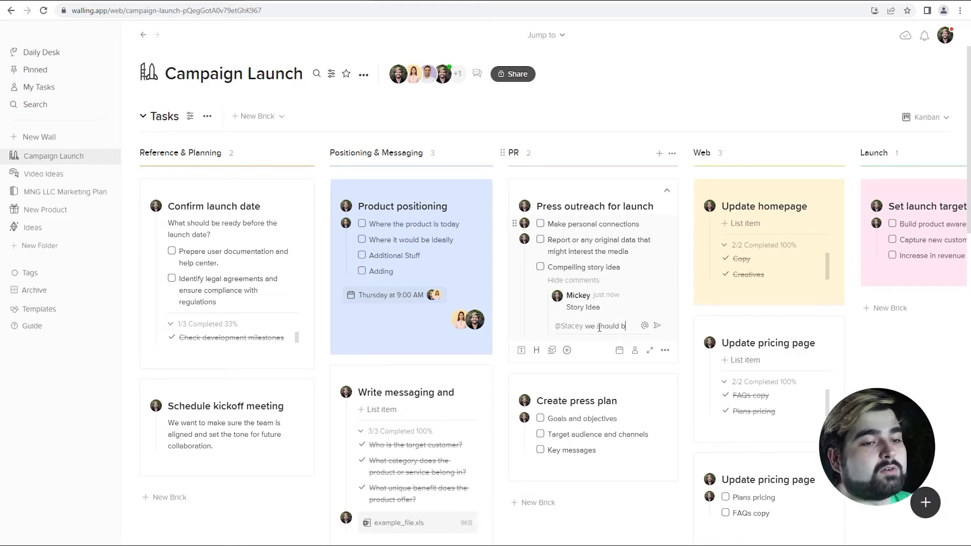
type("rainstorm")
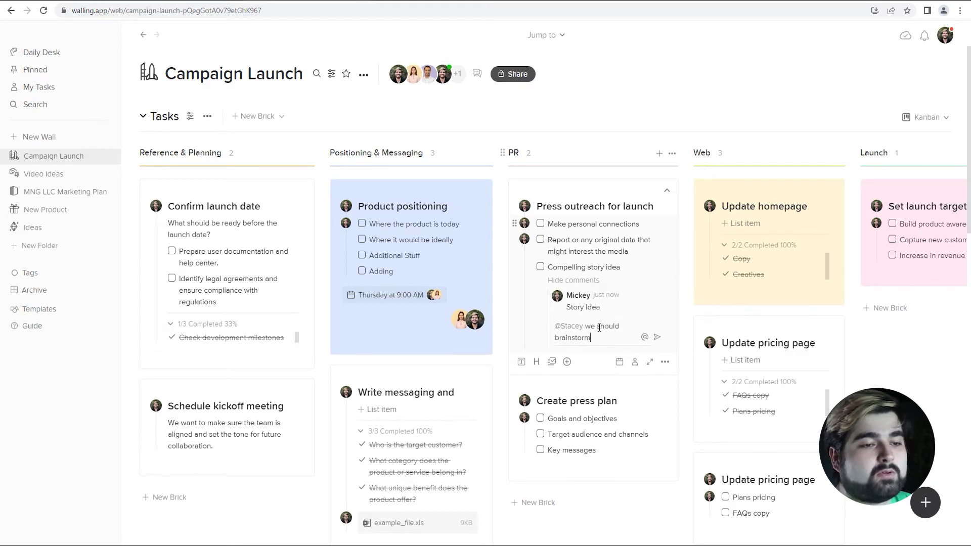
key("Return")
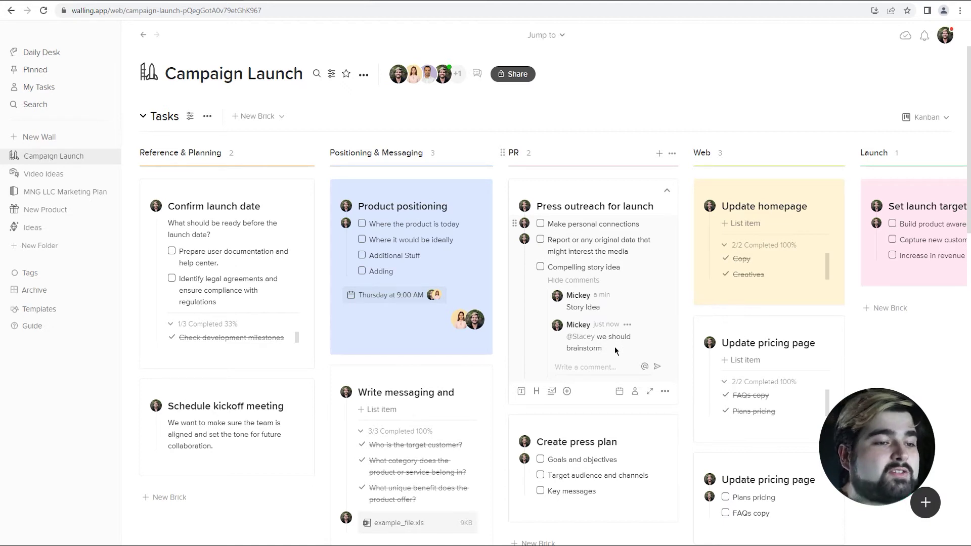
- Collapse and re-expand the 3-comment thread on Compelling story idea, then deselect the card
left_click(573, 280)
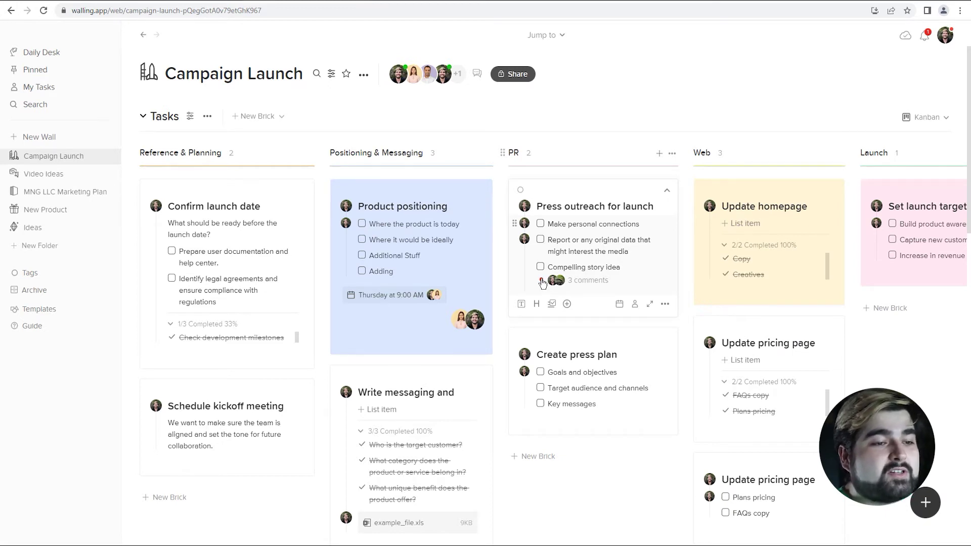
left_click(582, 280)
left_click(441, 107)
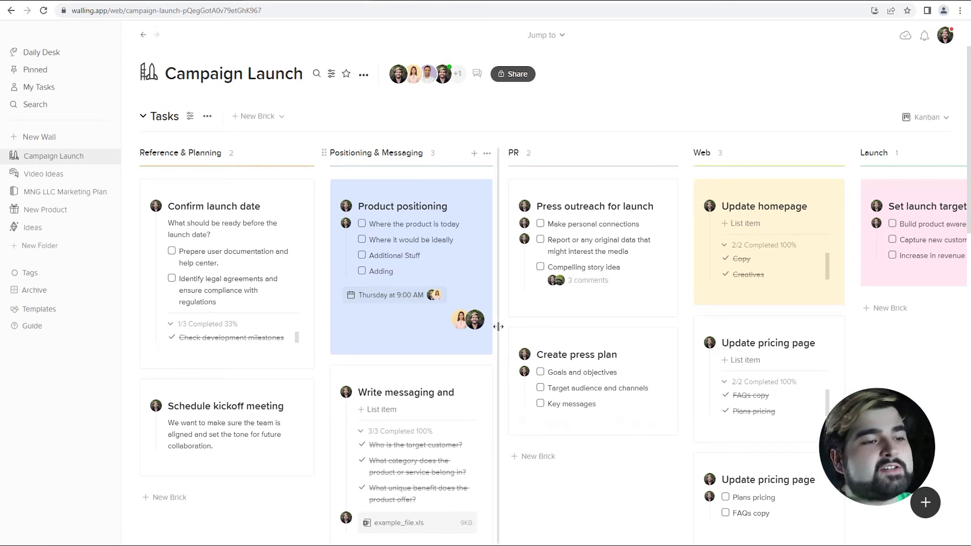
- Add a new column to Podcast Episodes and make it an Assigned to column
scroll(500, 329, "down", 3)
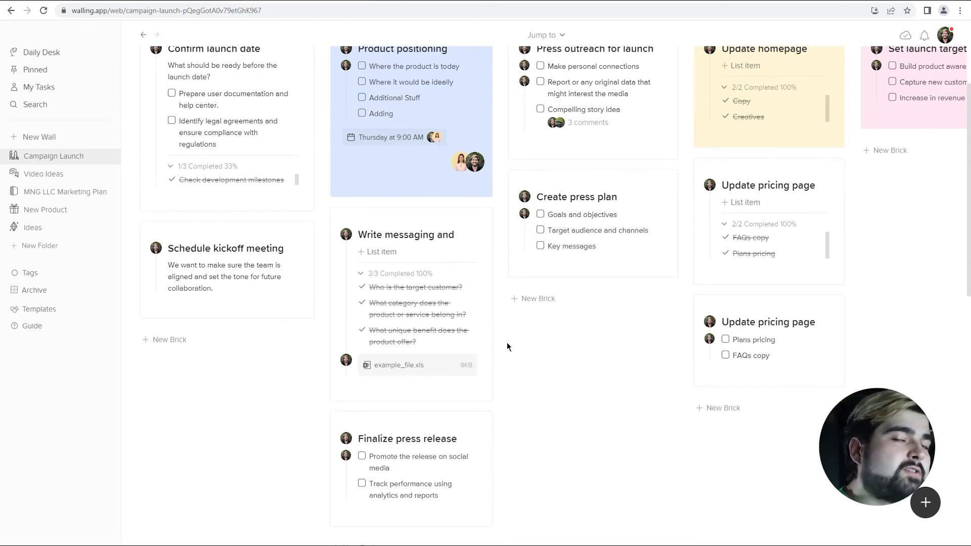
scroll(505, 341, "down", 8)
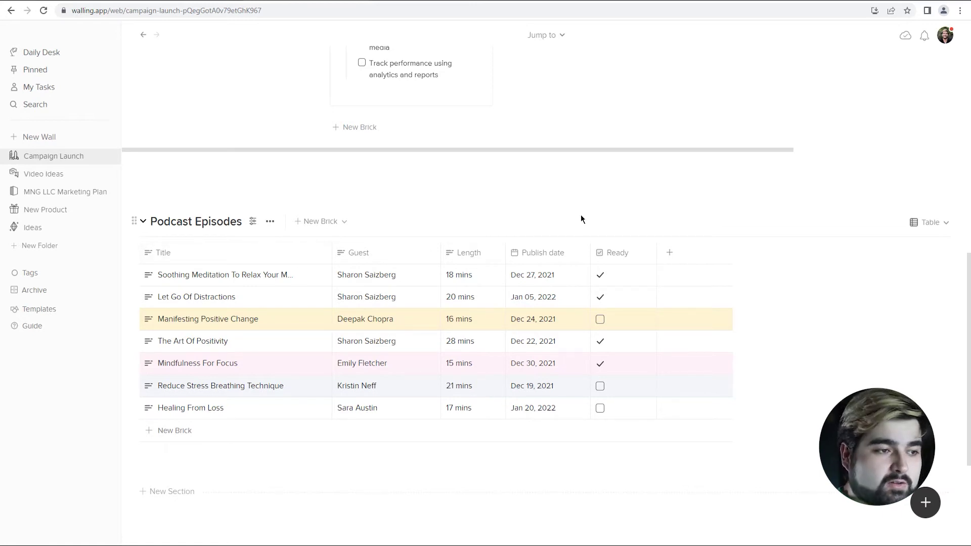
left_click(670, 253)
left_click(747, 253)
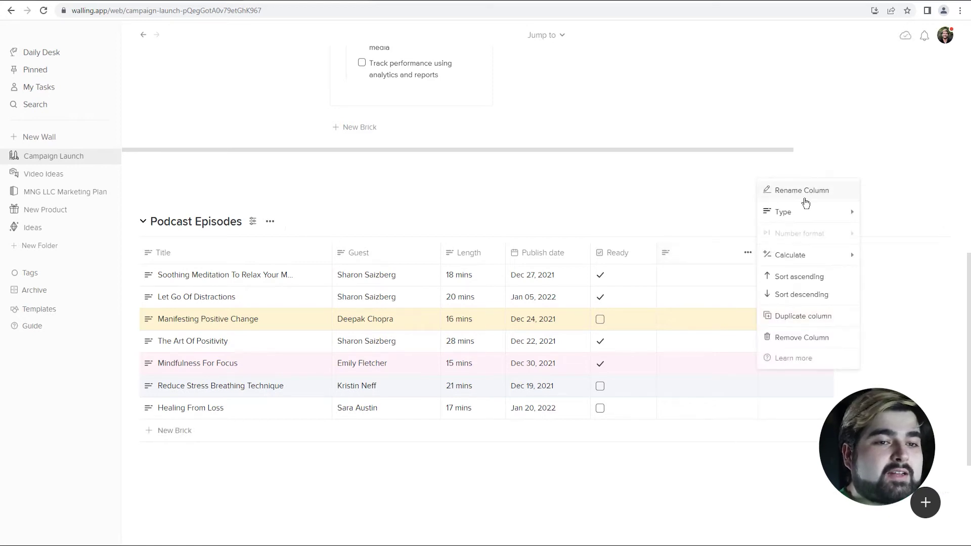
left_click(805, 212)
scroll(815, 306, "down", 2)
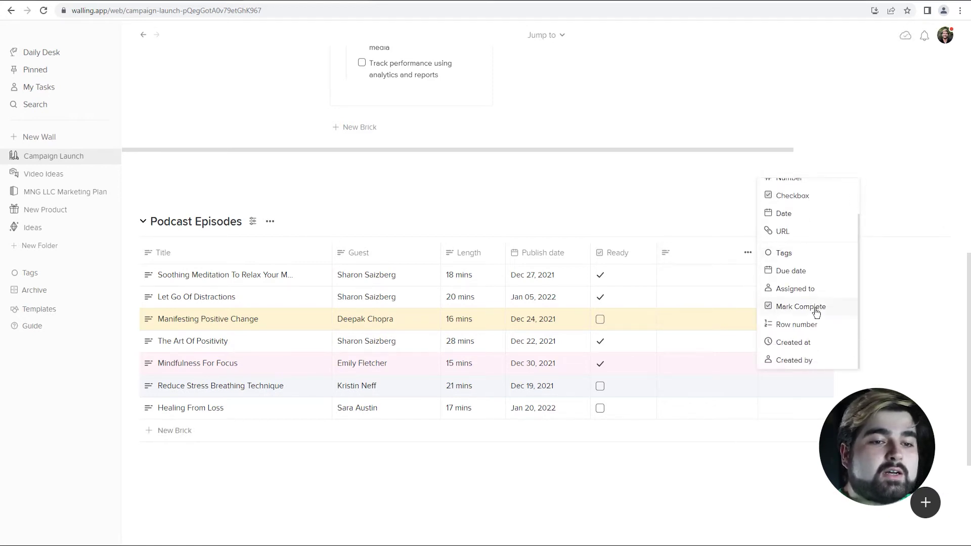
left_click(815, 288)
- Assign two people each to the Soothing Meditation and Let Go Of Distractions episodes
left_click(698, 278)
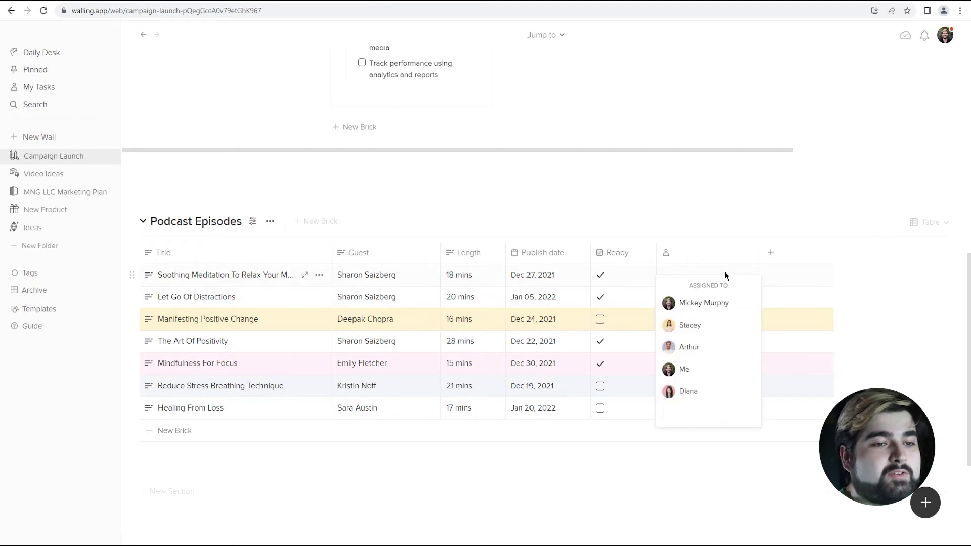
left_click(706, 326)
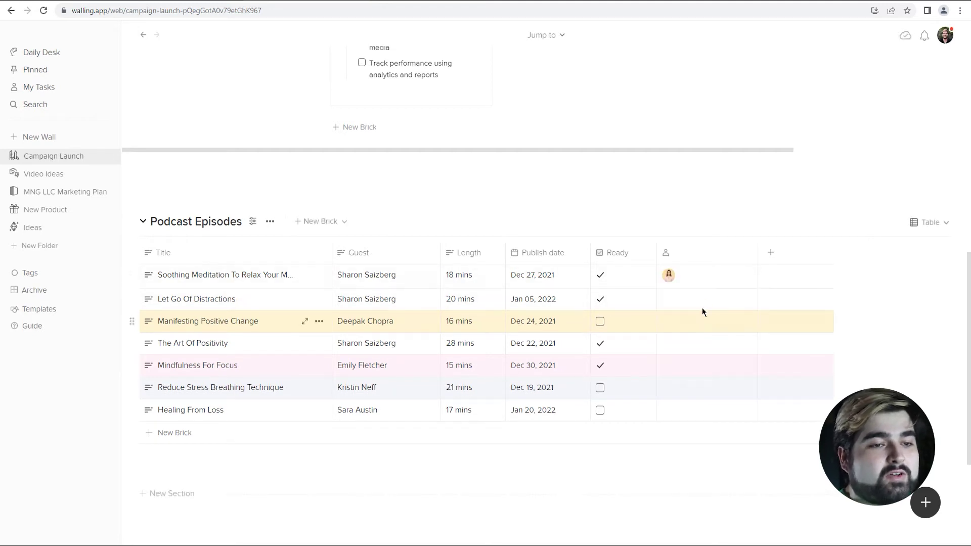
left_click(703, 280)
left_click(698, 344)
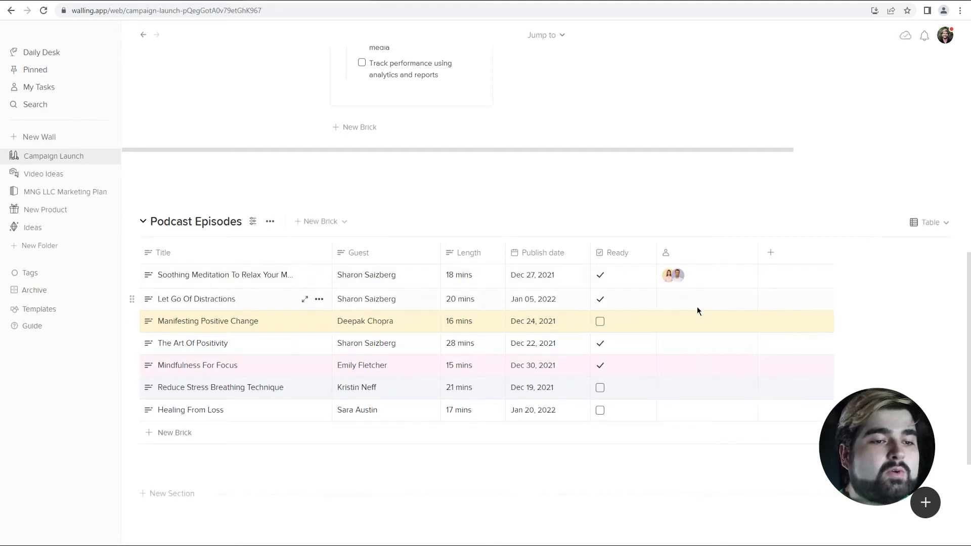
left_click(697, 306)
left_click(697, 331)
left_click(690, 299)
left_click(698, 349)
left_click(930, 223)
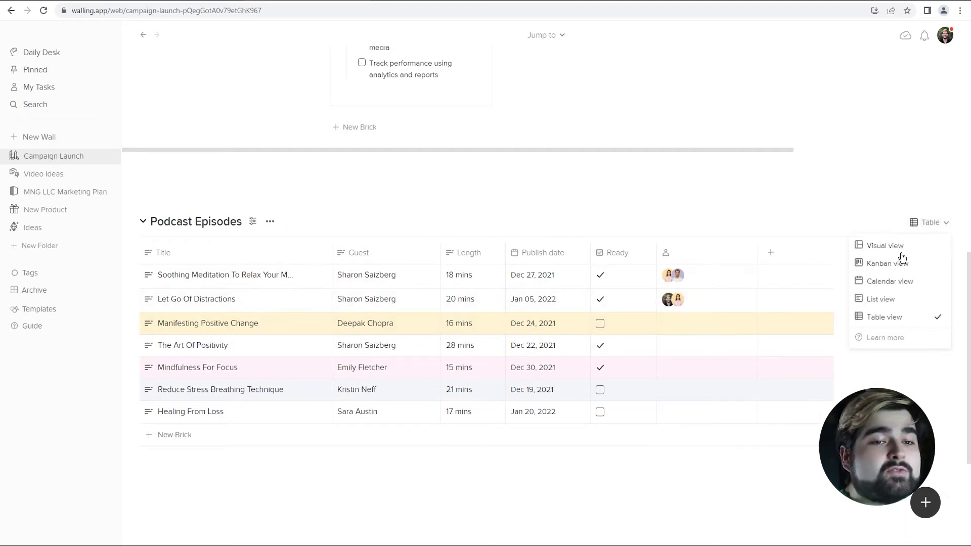
left_click(885, 301)
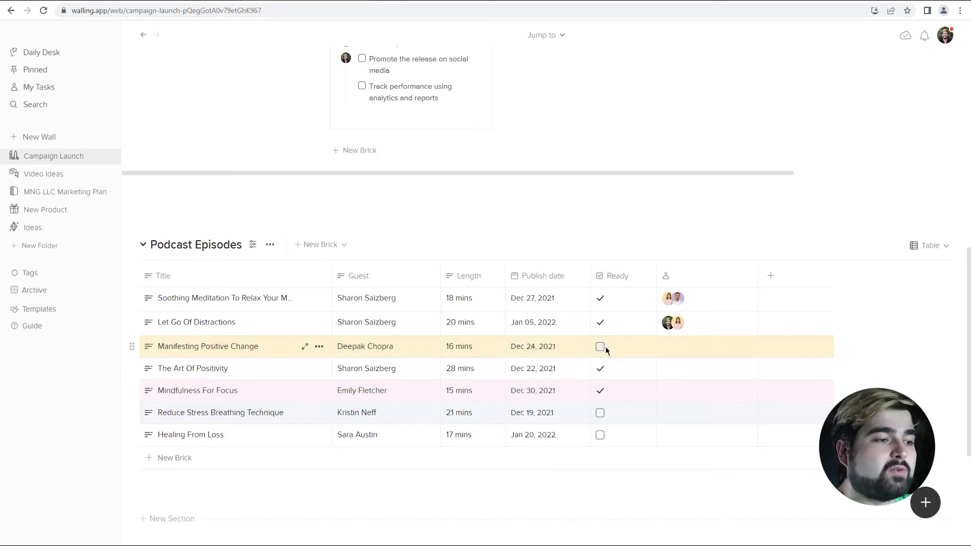
- Add a Mark Complete column and check off Soothing Meditation into the Completed group
left_click(770, 276)
left_click(849, 276)
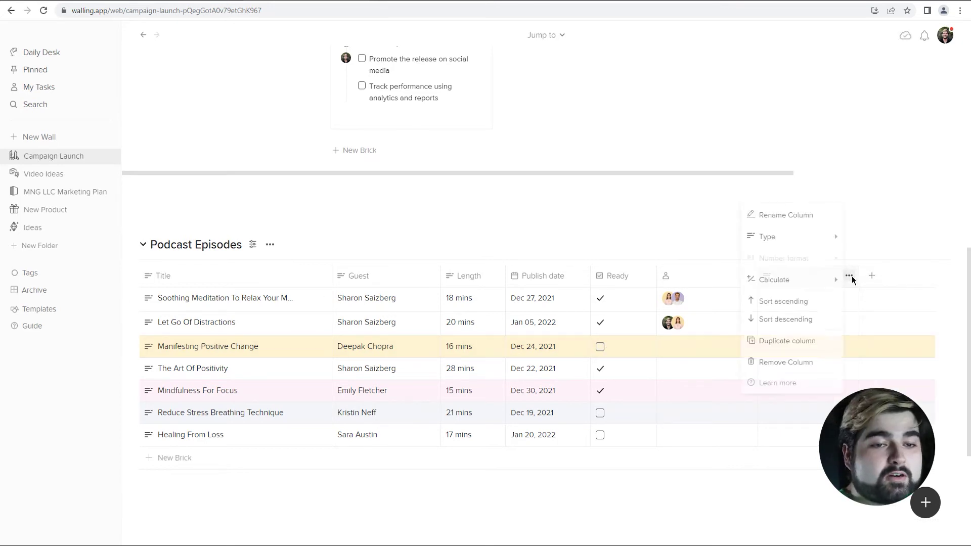
left_click(812, 236)
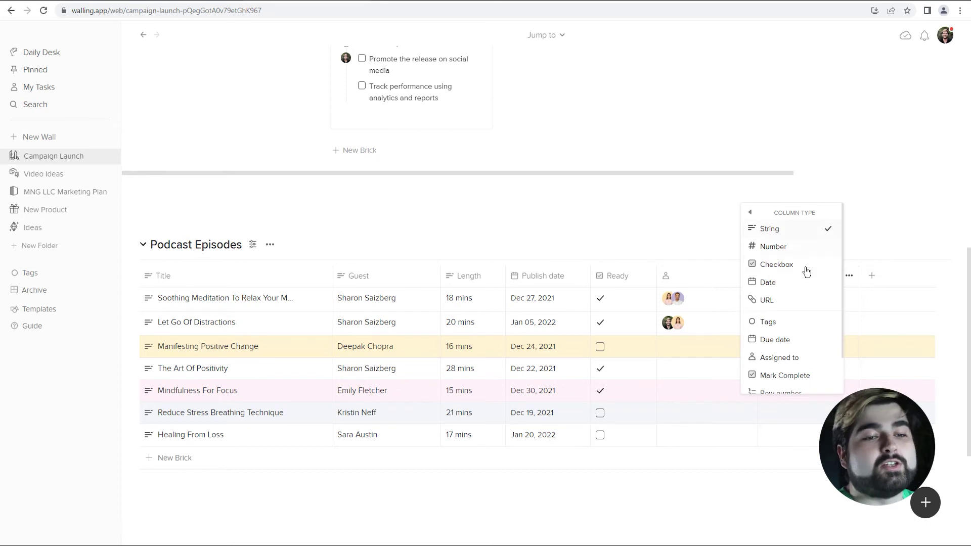
scroll(804, 278, "down", 1)
left_click(799, 331)
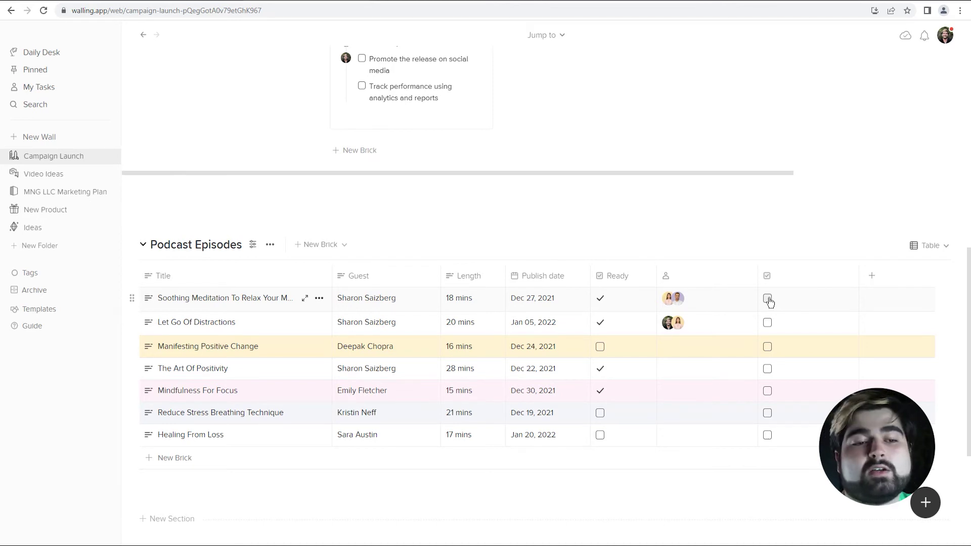
left_click(768, 299)
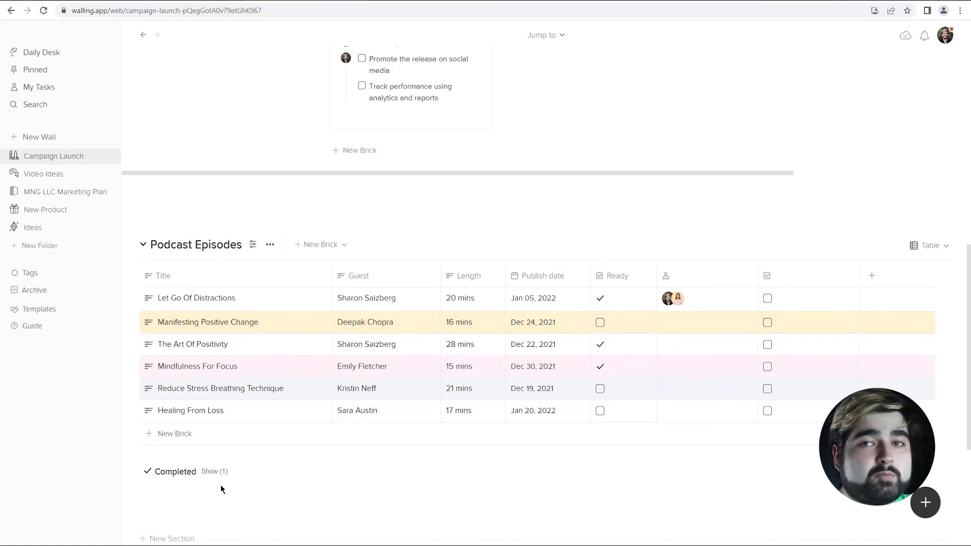
scroll(527, 110, "up", 15)
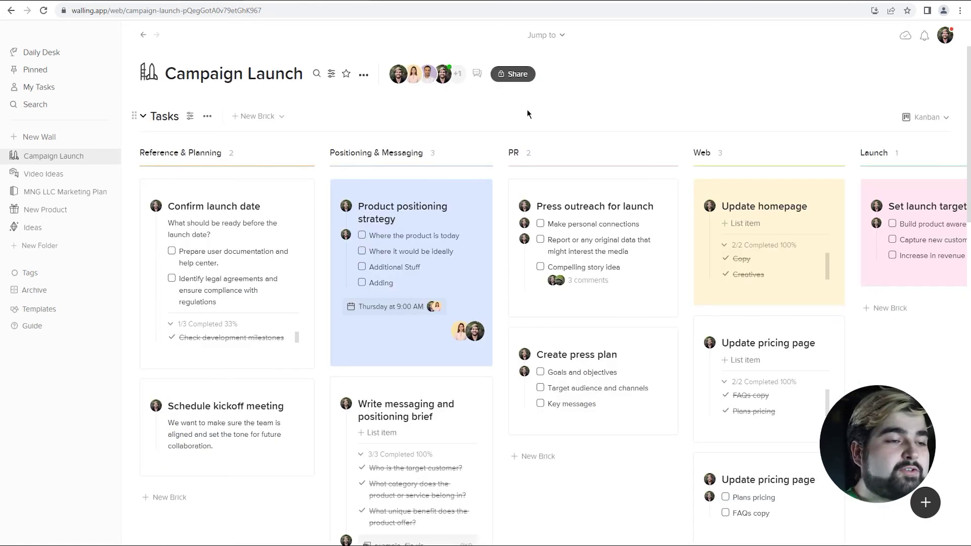
- Tag Product positioning strategy as How To and Confirm launch date as Tips & Hacks
left_click(342, 190)
left_click(176, 230)
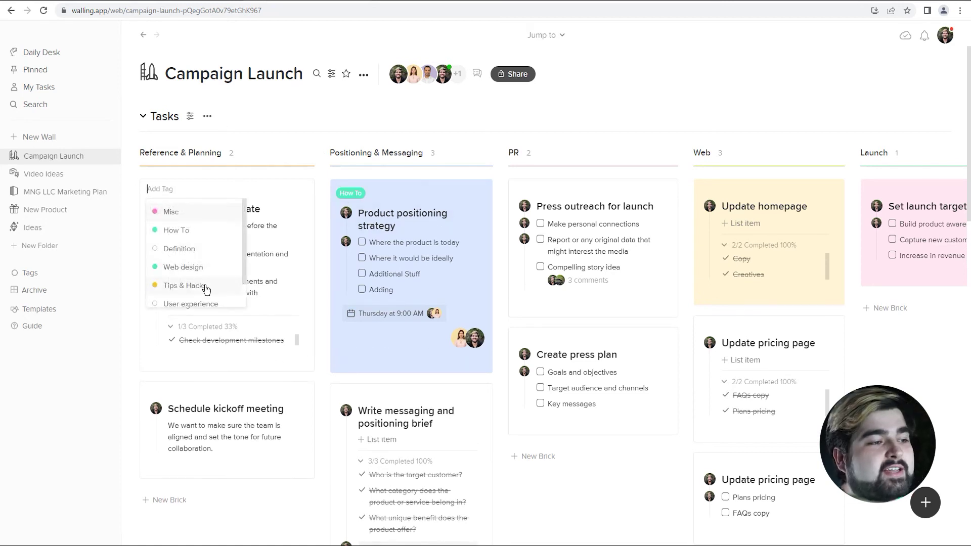
left_click(201, 285)
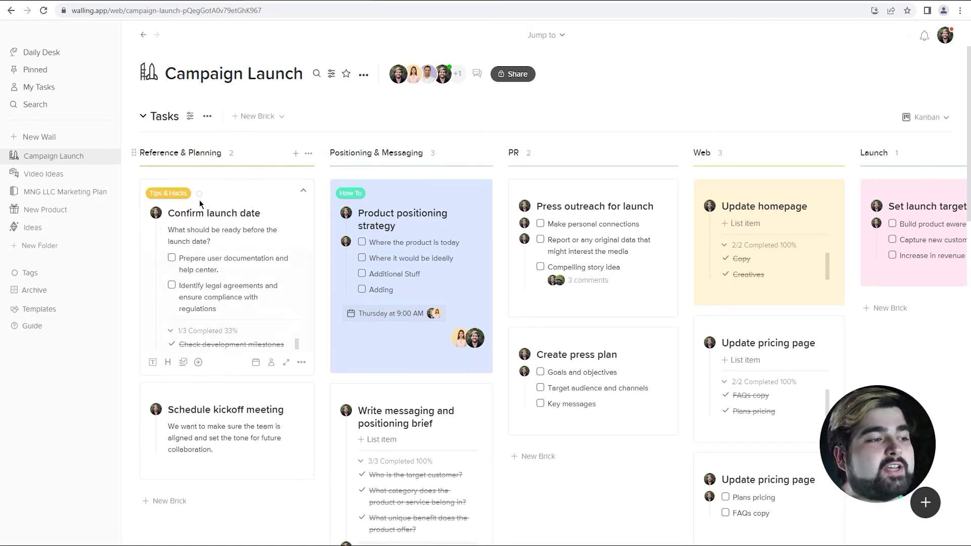
- Post 'Discussion notes' in the wall discussion, dismiss the mention list, and close the panel
left_click(478, 75)
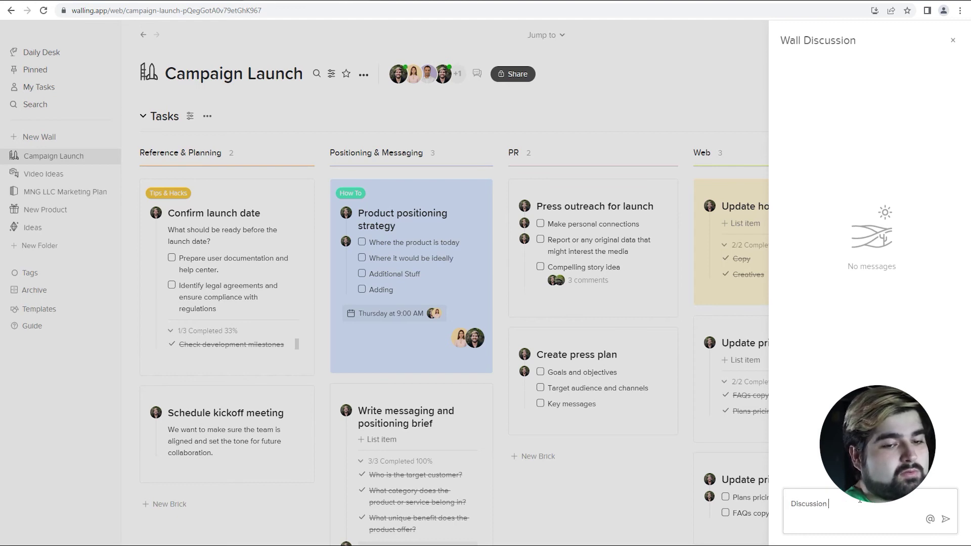
type("Discussion notes")
key("Return")
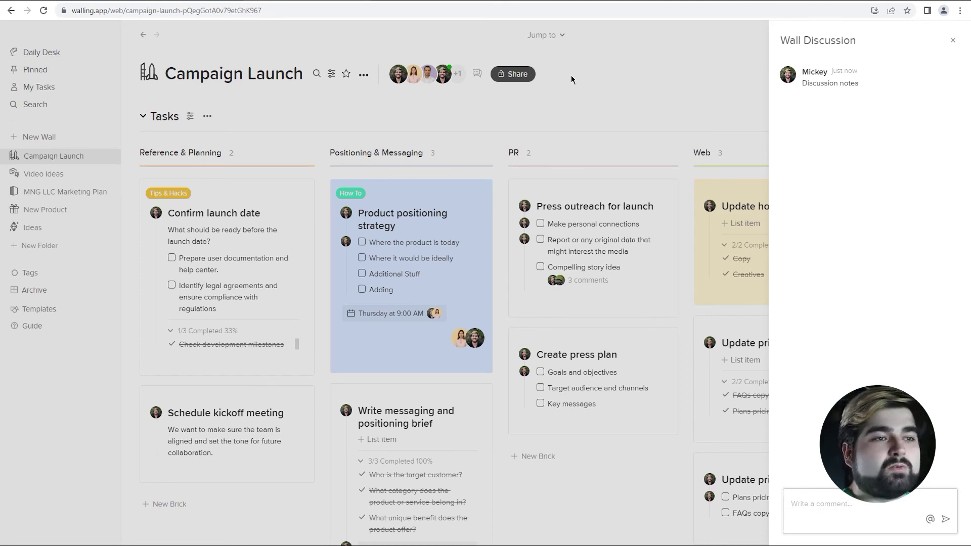
left_click(931, 520)
key("Escape")
left_click(574, 102)
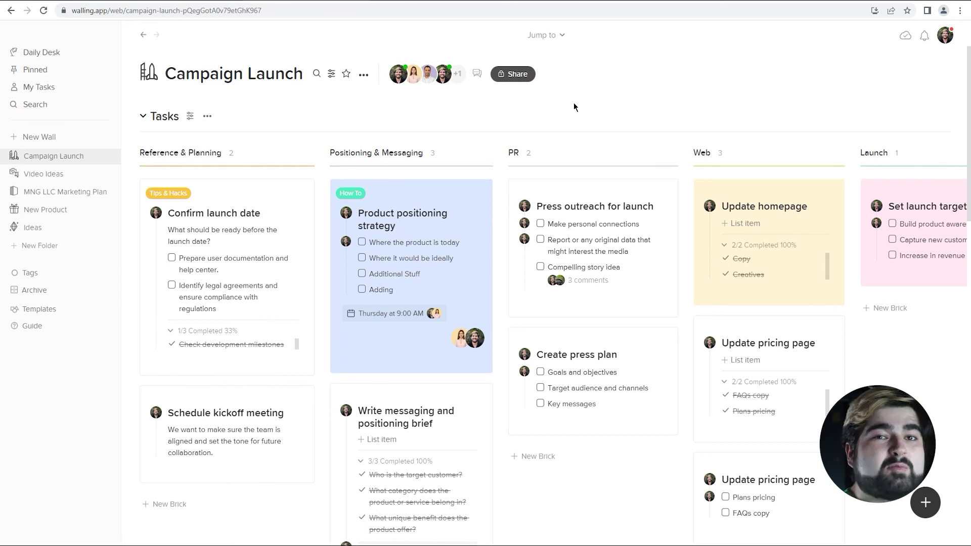
- Turn on the Campaign Launch wall's view-only shareable link in its Share & Invite settings
left_click(510, 75)
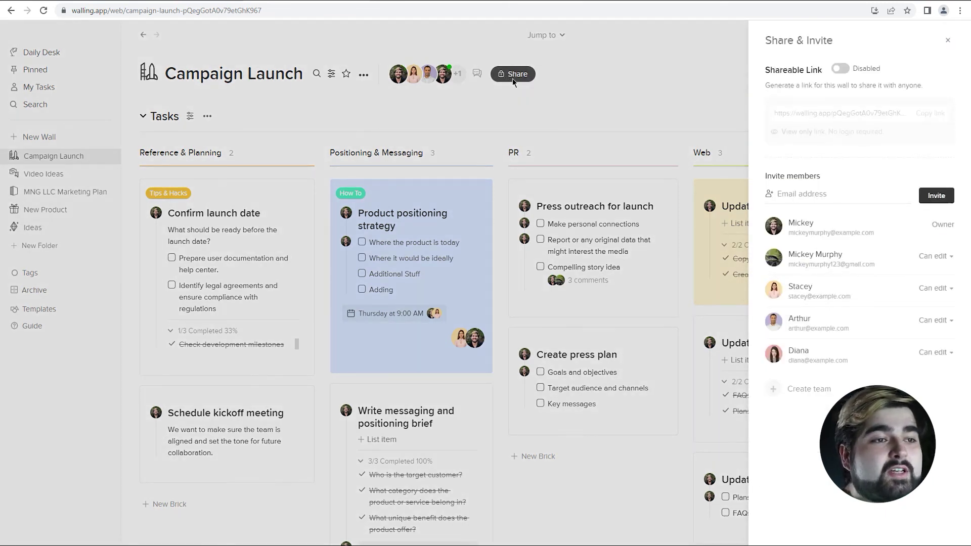
left_click(840, 70)
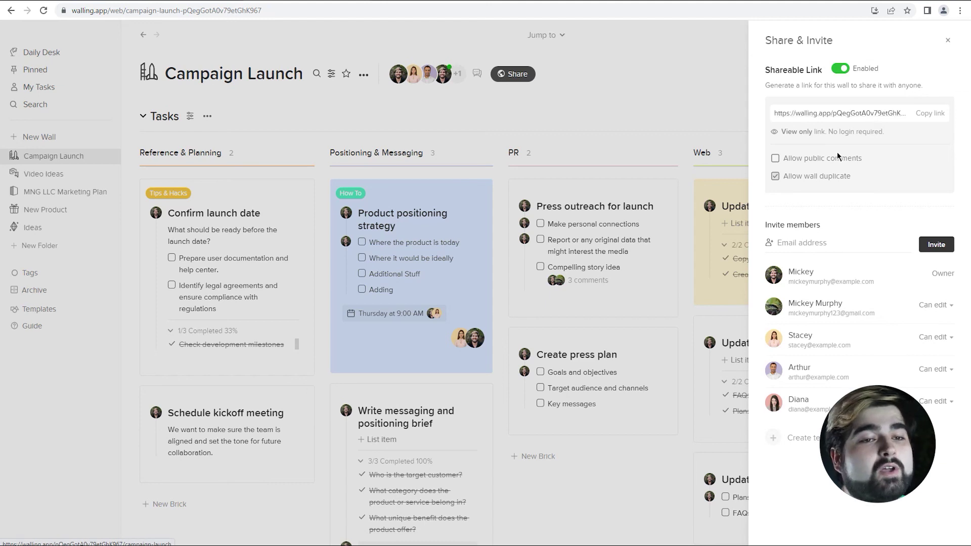
mouse_move(835, 164)
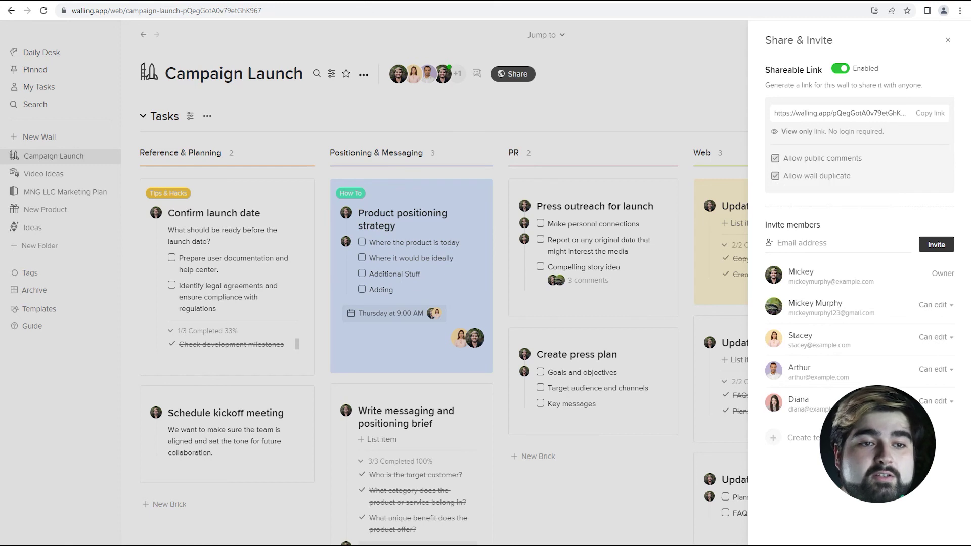